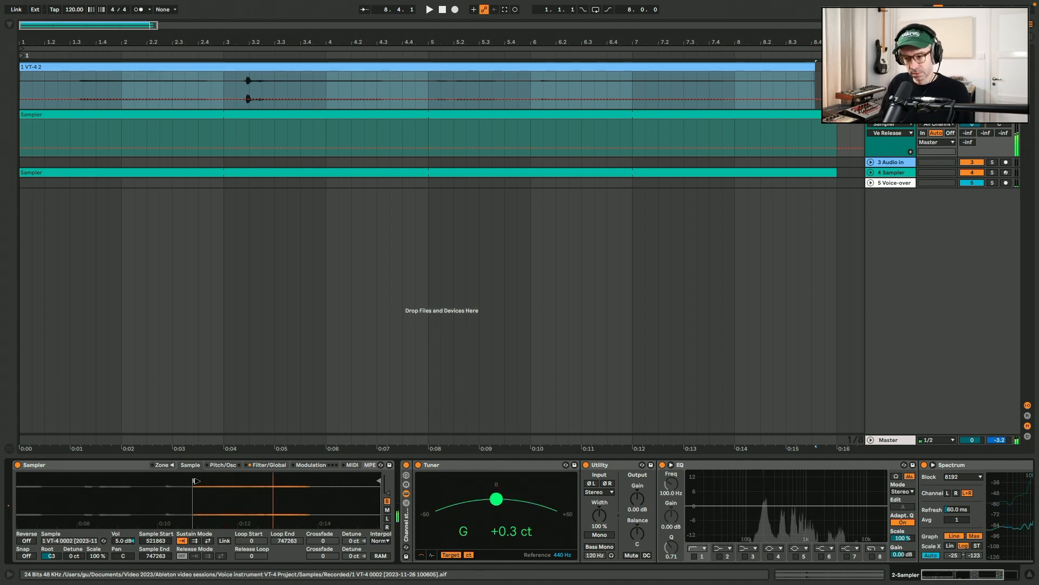
Trim the Sampler region to the sustained late part of the recording, with start about 610512 and end about 657774
{"action": "left_click_drag", "start_coordinate": [196, 480], "coordinate": [278, 478]}
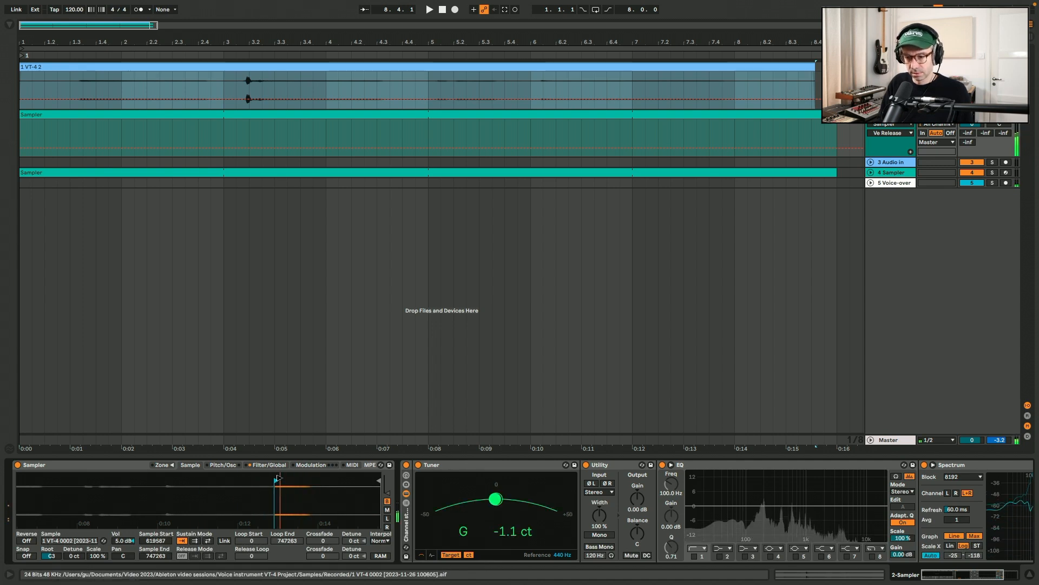
{"action": "left_click_drag", "start_coordinate": [278, 480], "coordinate": [292, 520]}
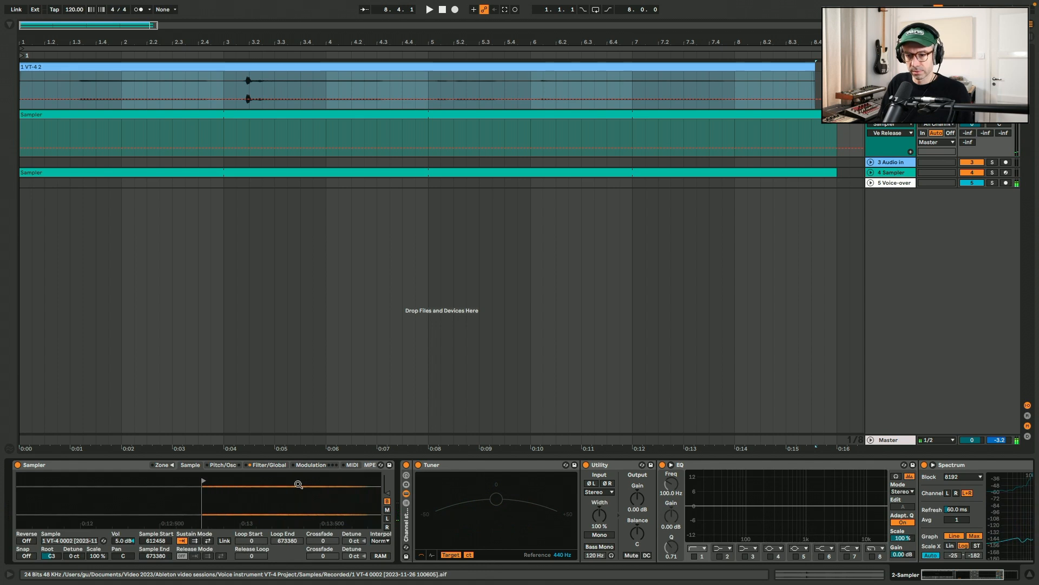
{"action": "mouse_move", "coordinate": [379, 491]}
{"action": "left_mouse_down"}
{"action": "mouse_move", "coordinate": [276, 480]}
{"action": "mouse_move", "coordinate": [294, 480]}
{"action": "left_mouse_up"}
Enable back-and-forth sustain looping in Sampler from about 613931 to 655500, with a loop crossfade of 3240
{"action": "mouse_move", "coordinate": [147, 480]}
{"action": "left_mouse_down"}
{"action": "mouse_move", "coordinate": [137, 481]}
{"action": "mouse_move", "coordinate": [152, 475]}
{"action": "left_mouse_up"}
{"action": "left_click", "coordinate": [208, 540]}
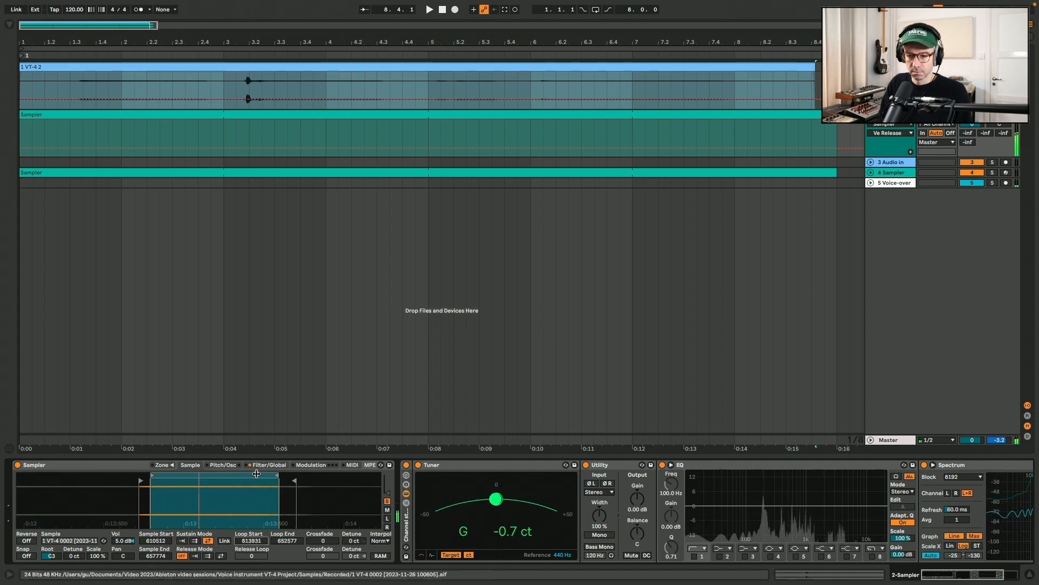
{"action": "left_click_drag", "start_coordinate": [323, 540], "coordinate": [323, 533]}
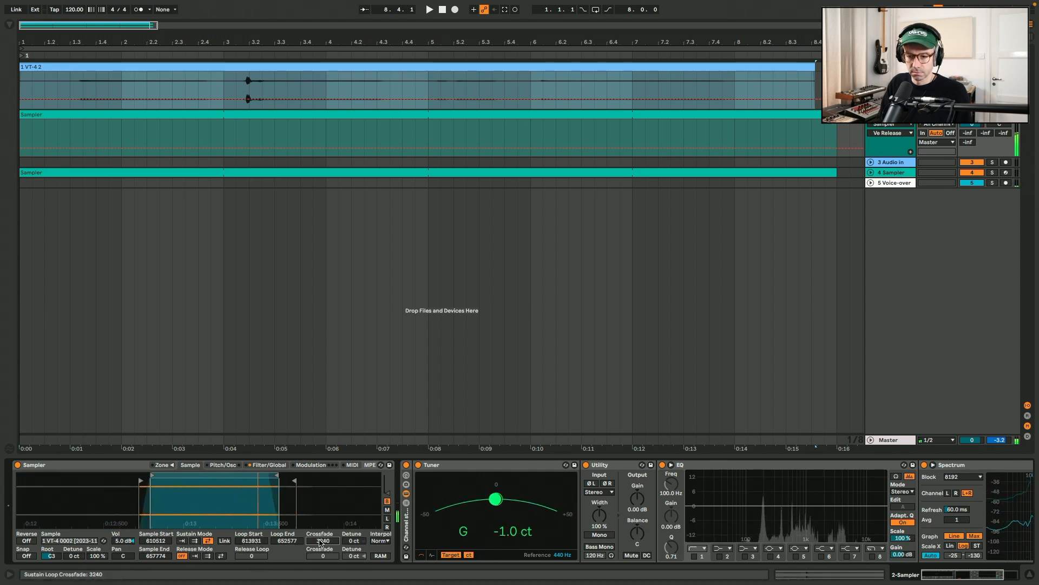
{"action": "left_click_drag", "start_coordinate": [277, 475], "coordinate": [284, 474]}
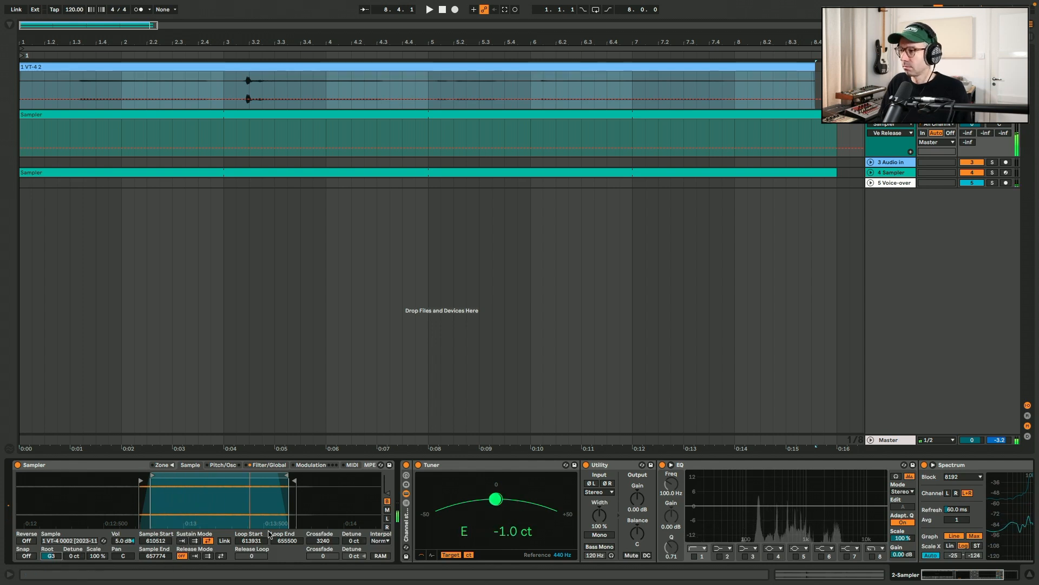
Insert a Saturator from the Drive & Color audio effects between the Utility and EQ devices
{"action": "left_click", "coordinate": [9, 26]}
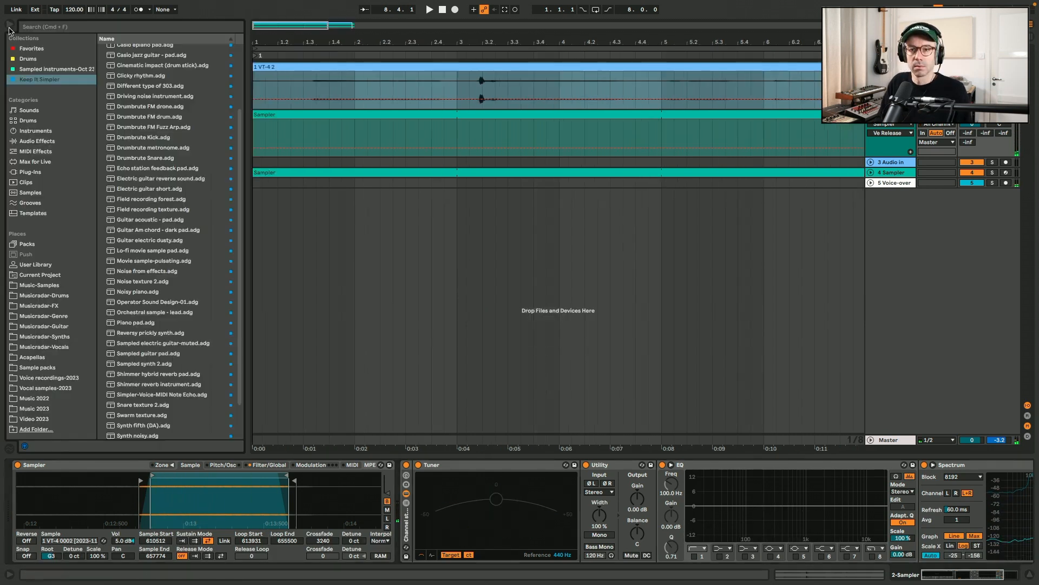
{"action": "left_click", "coordinate": [61, 143]}
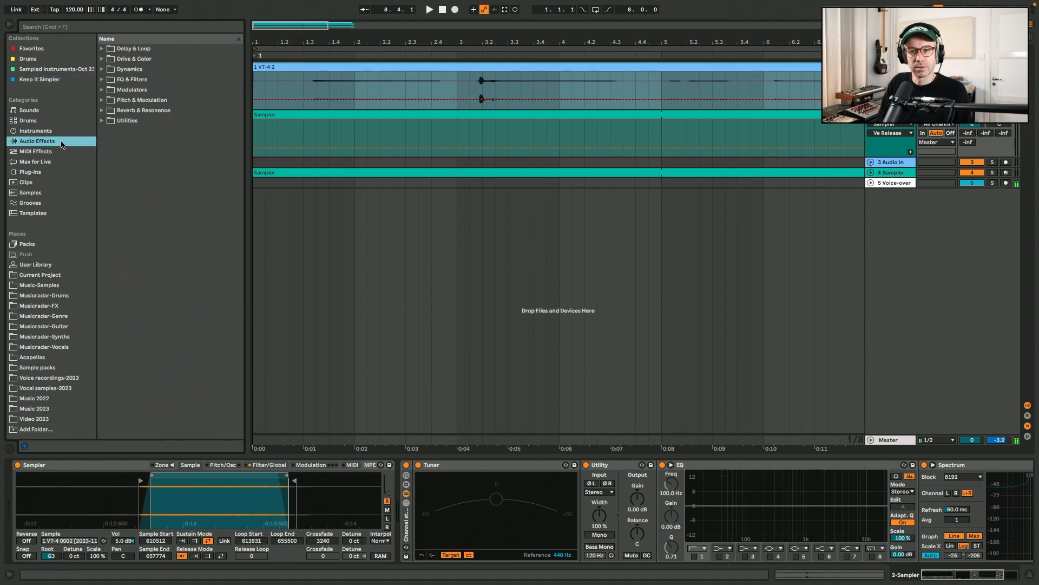
{"action": "left_click", "coordinate": [103, 69]}
{"action": "left_click", "coordinate": [102, 58]}
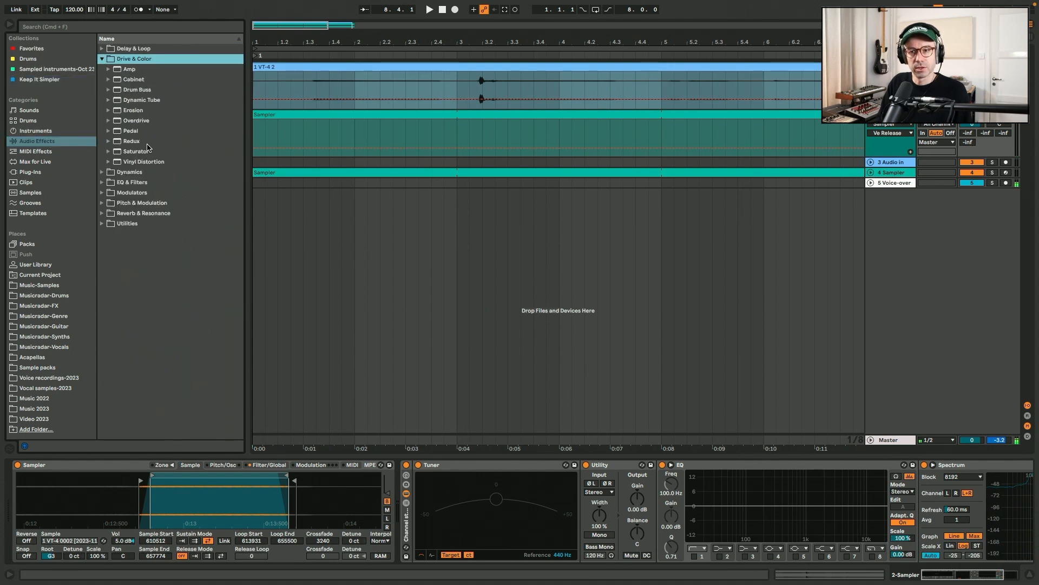
{"action": "left_click_drag", "start_coordinate": [138, 153], "coordinate": [666, 498]}
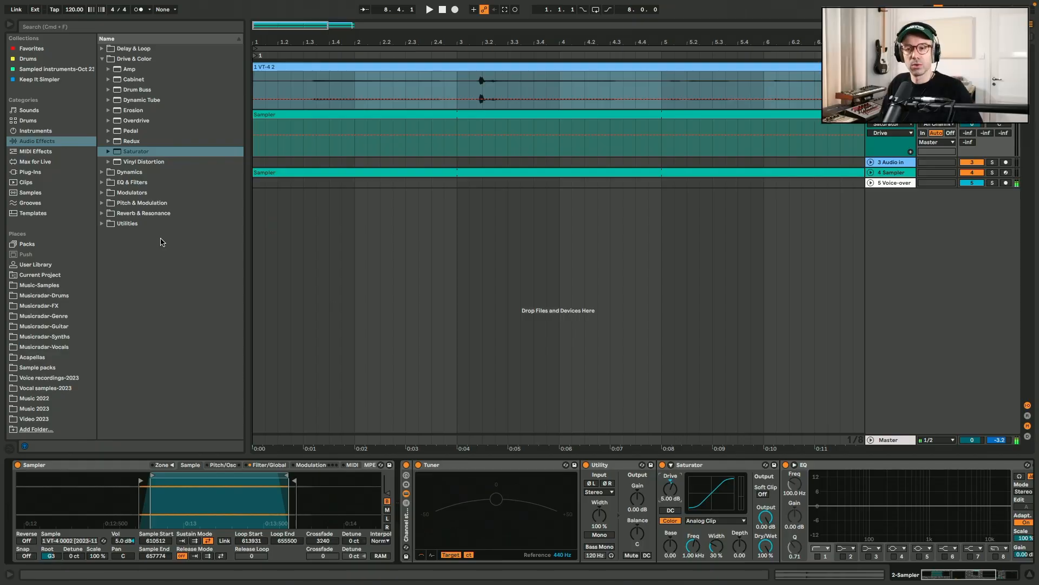
Set the Sampler volume envelope's release to 500 ms and its attack to about 10 ms
{"action": "left_click", "coordinate": [266, 465]}
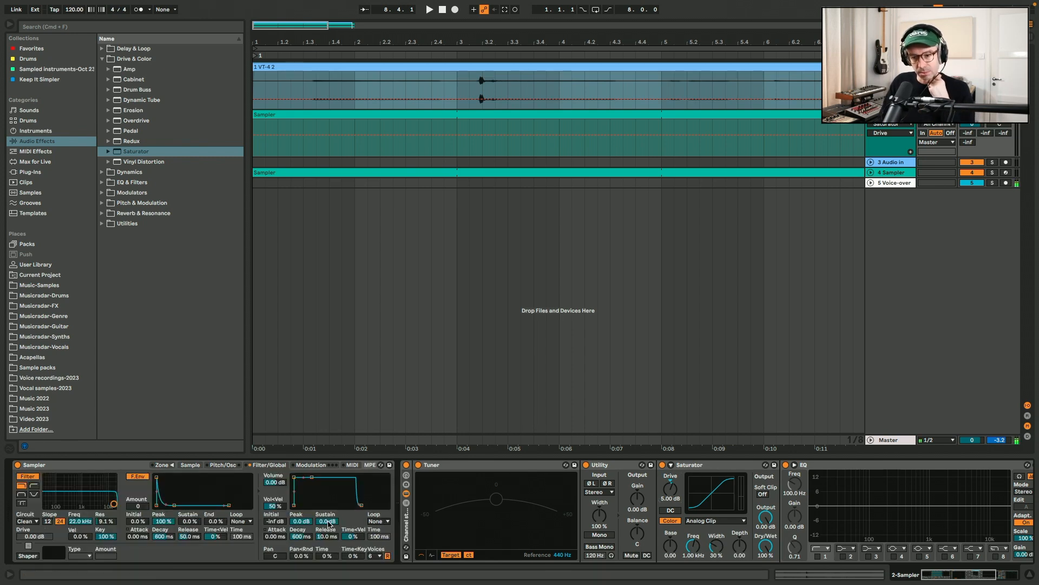
{"action": "left_click_drag", "start_coordinate": [336, 532], "coordinate": [338, 536]}
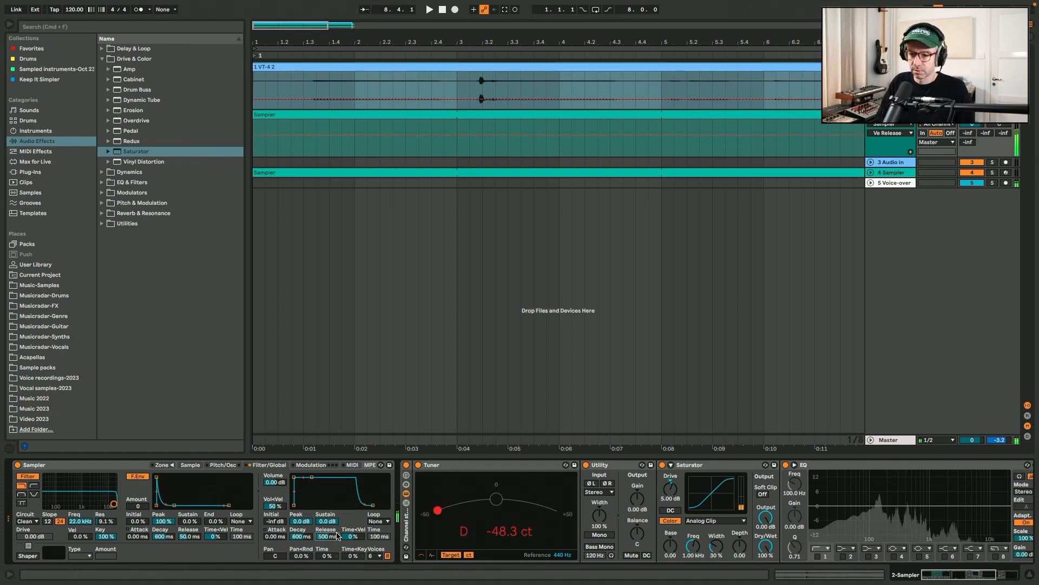
{"action": "left_click", "coordinate": [274, 537]}
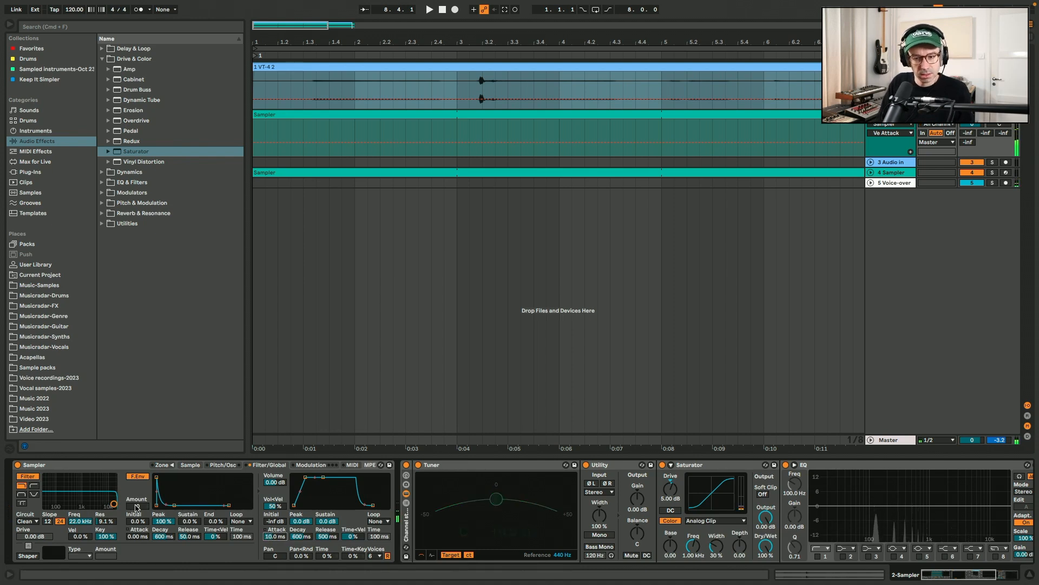
Shape the Sampler filter with envelope amount -72, sustain about 31 %, attack 1.75 ms, cutoff about 15.3 kHz and resonance 26 %
{"action": "left_click_drag", "start_coordinate": [140, 509], "coordinate": [140, 523]}
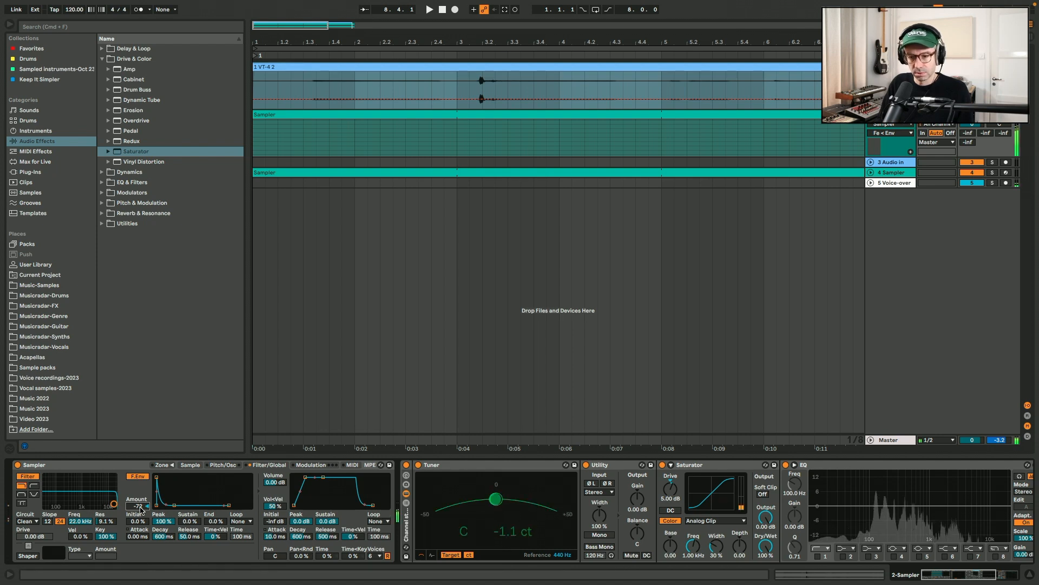
{"action": "mouse_move", "coordinate": [186, 523]}
{"action": "left_mouse_down"}
{"action": "mouse_move", "coordinate": [186, 514]}
{"action": "mouse_move", "coordinate": [186, 524]}
{"action": "left_mouse_up"}
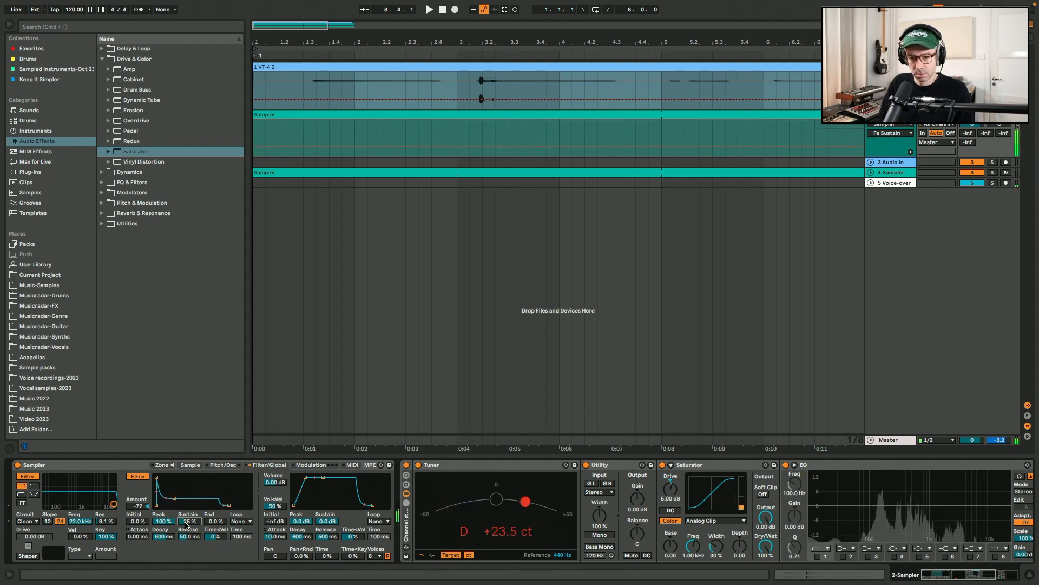
{"action": "left_click_drag", "start_coordinate": [113, 504], "coordinate": [87, 538]}
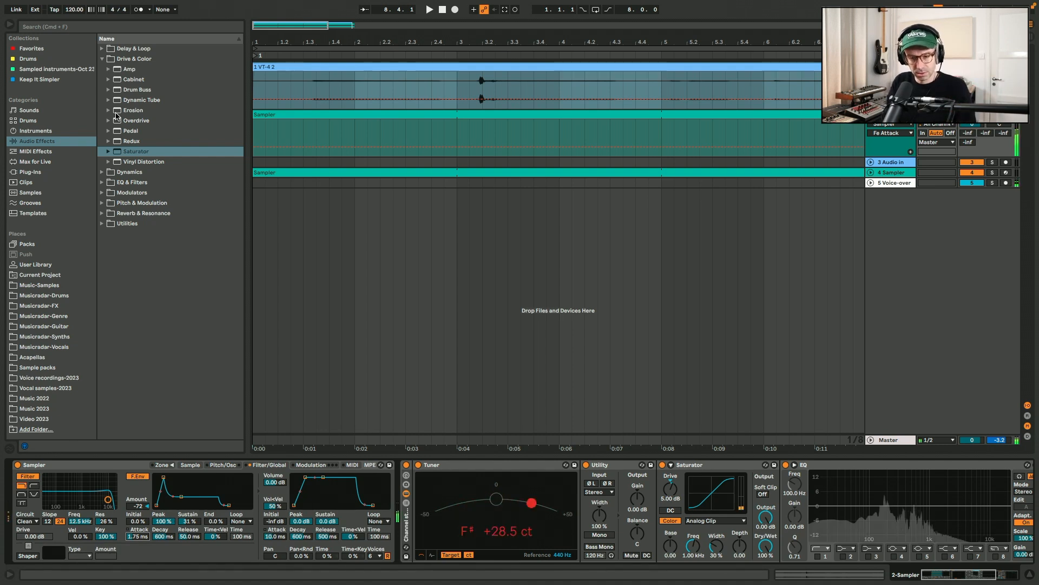
Add a Hybrid Reverb from the Reverb & Resonance effects after the EQ on the Sampler track
{"action": "left_click", "coordinate": [101, 212]}
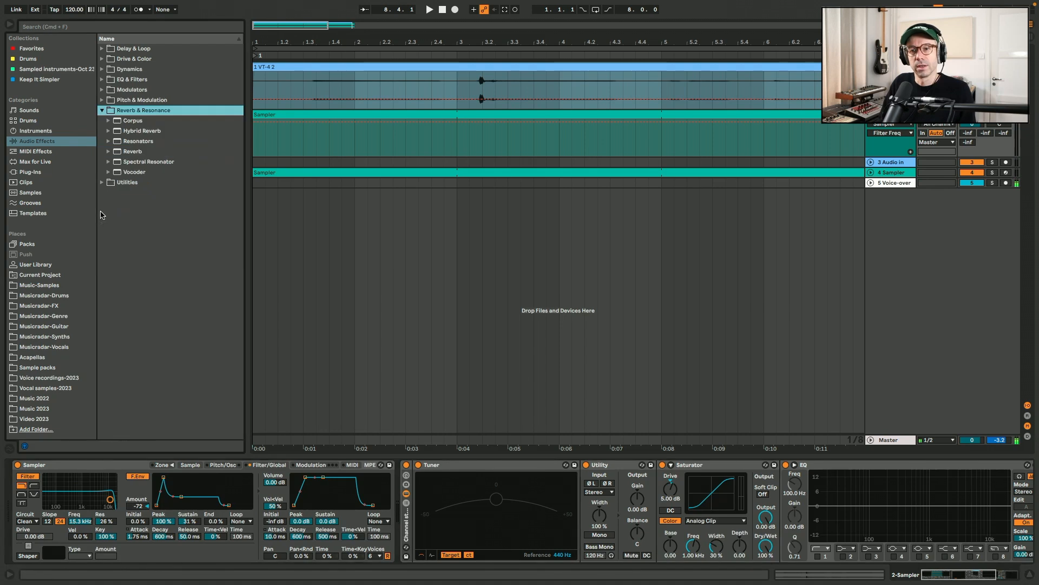
{"action": "double_click", "coordinate": [146, 132]}
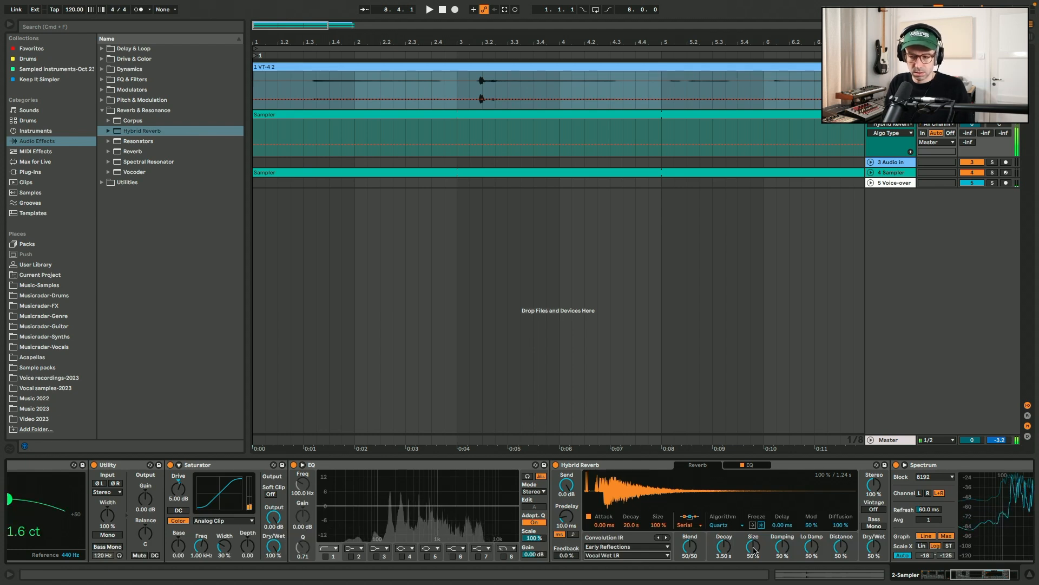
Open the Sampler track's MIDI clip for note editing and try out pitches in the C3 to D4 octave
{"action": "double_click", "coordinate": [440, 114]}
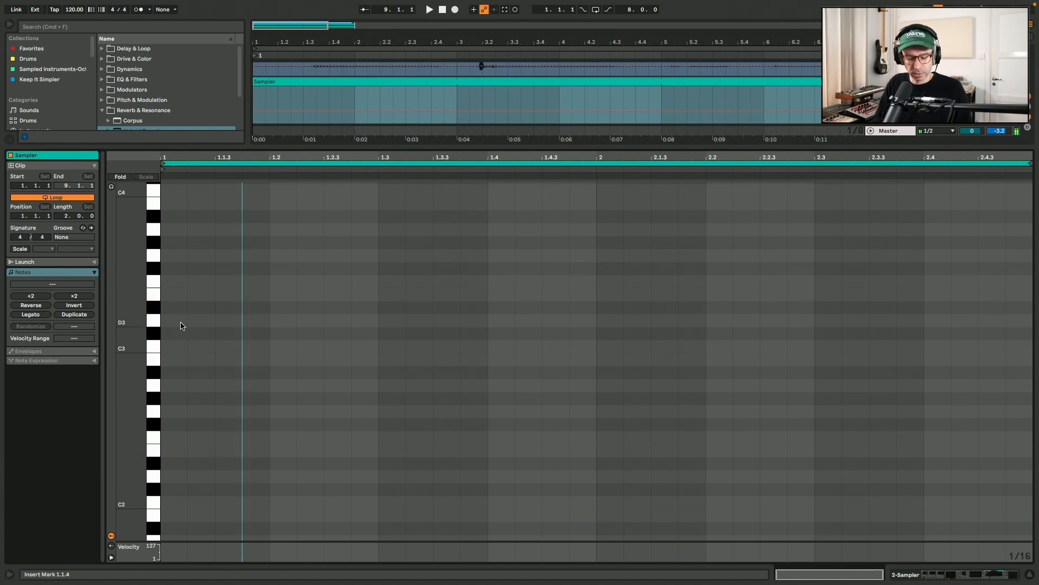
{"action": "key", "text": "z"}
{"action": "key", "text": "a"}
{"action": "key", "text": "x"}
{"action": "key", "text": "g"}
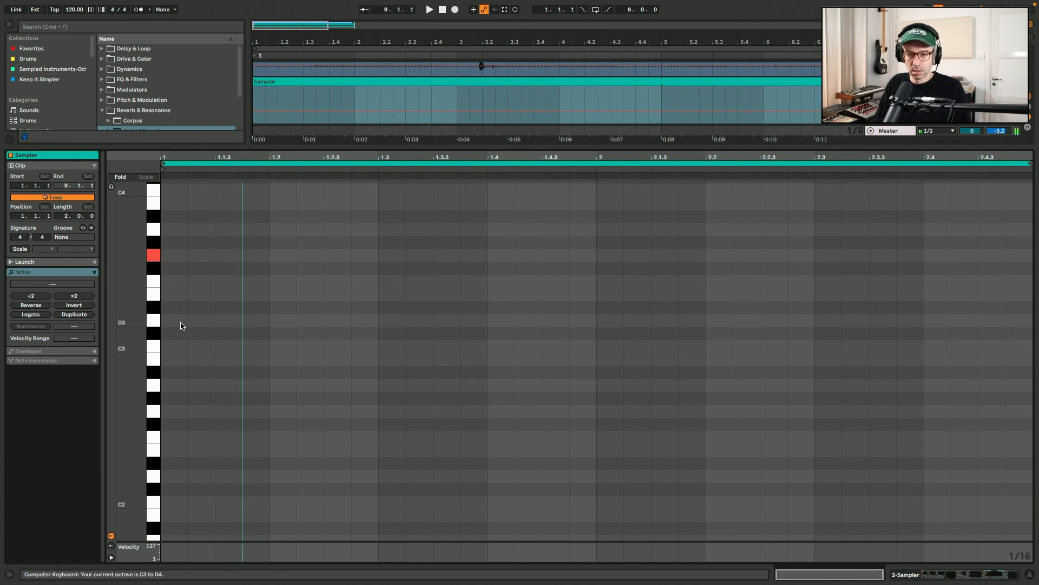
Write two one-bar chords in the clip: E3 and A3 in bar 1, and E3, G3 and B3 in bar 2
{"action": "double_click", "coordinate": [180, 296]}
{"action": "left_click_drag", "start_coordinate": [187, 295], "coordinate": [216, 293]}
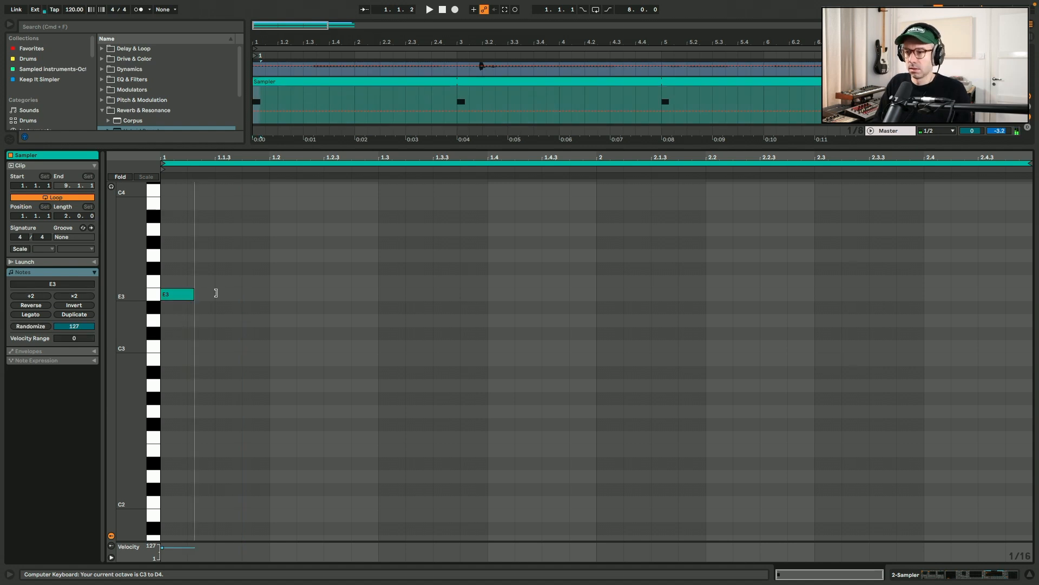
{"action": "left_click_drag", "start_coordinate": [575, 295], "coordinate": [524, 234], "text": "alt"}
{"action": "left_click_drag", "start_coordinate": [620, 256], "coordinate": [617, 205], "text": "alt"}
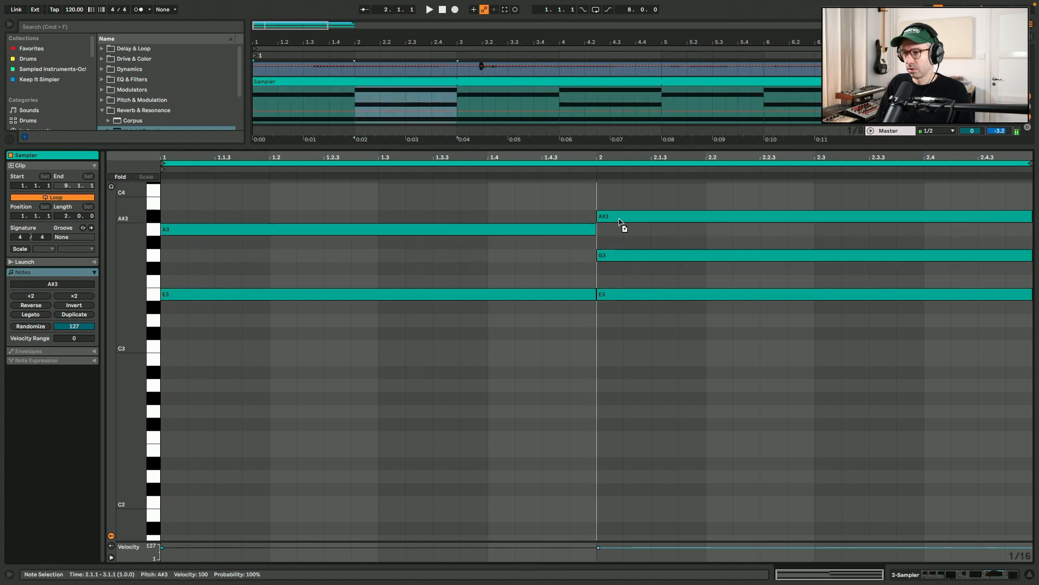
{"action": "scroll", "coordinate": [469, 194], "scroll_direction": "up", "scroll_amount": 3}
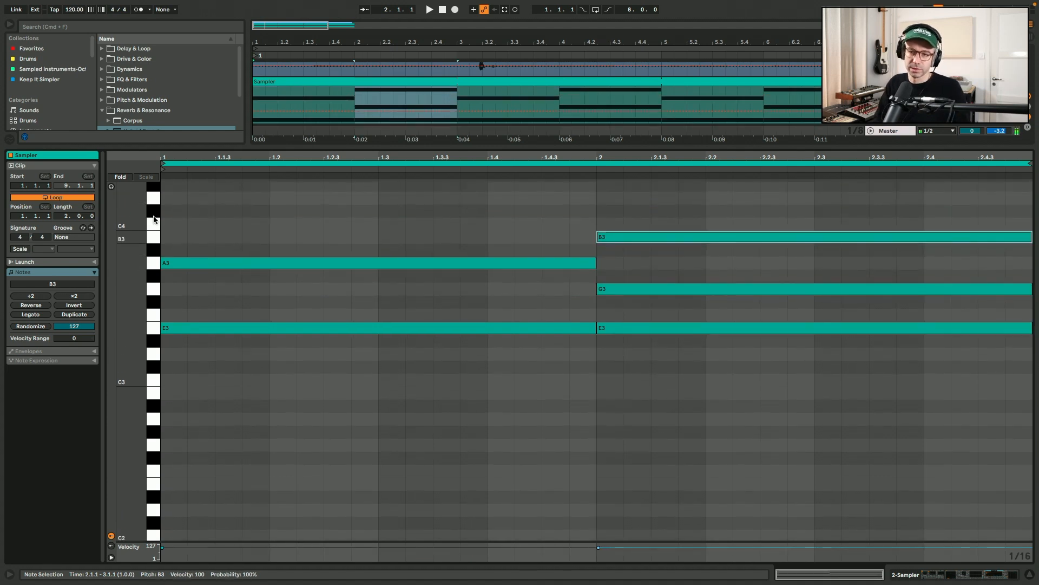
Play back the chords and shorten all notes to three beats, leaving the fourth beat of each bar empty
{"action": "key", "text": "space"}
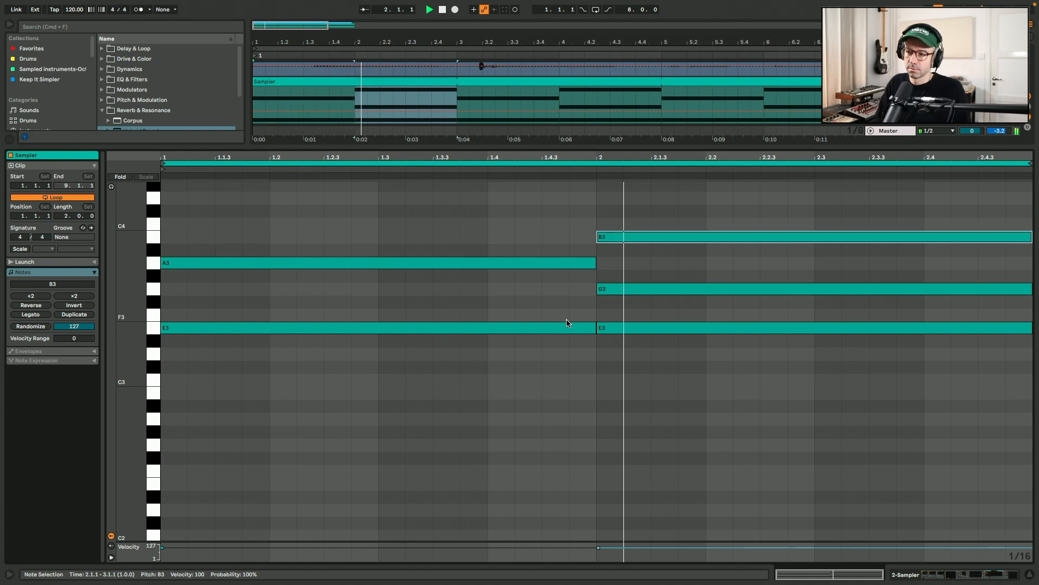
{"action": "key", "text": "super+a"}
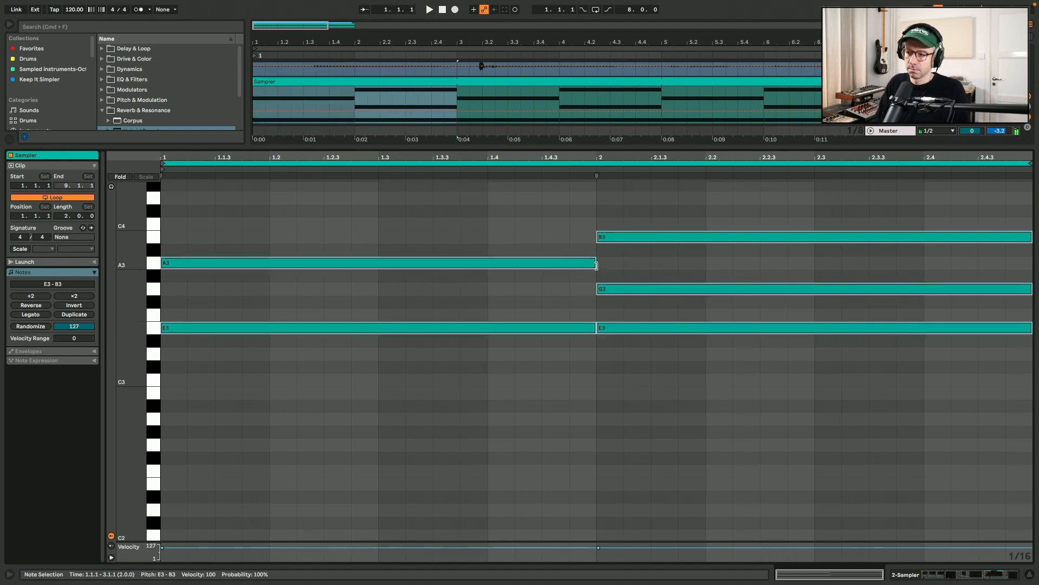
{"action": "key", "text": "space"}
{"action": "left_click_drag", "start_coordinate": [596, 260], "coordinate": [489, 261]}
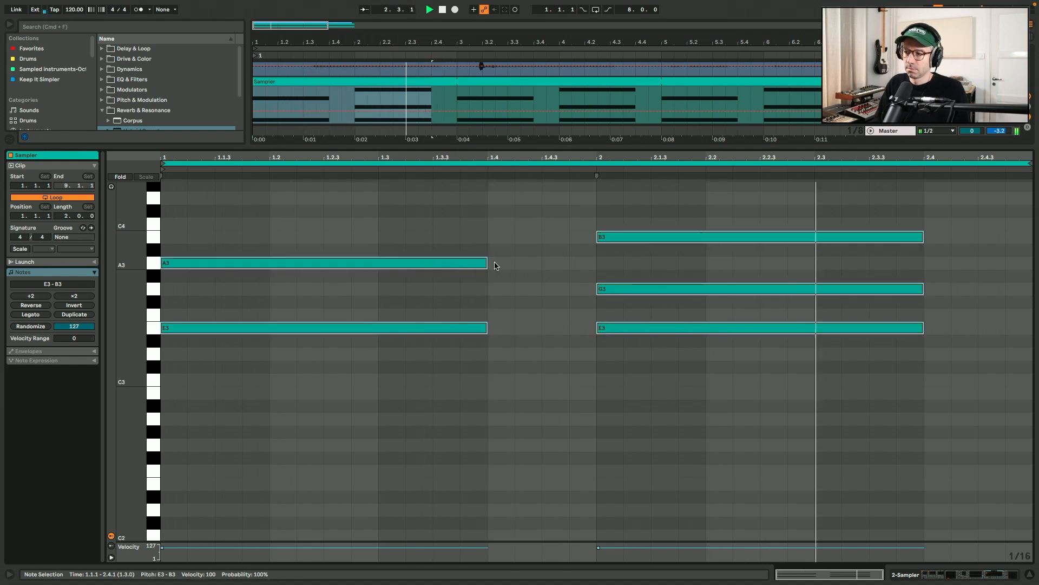
{"action": "left_click", "coordinate": [250, 232]}
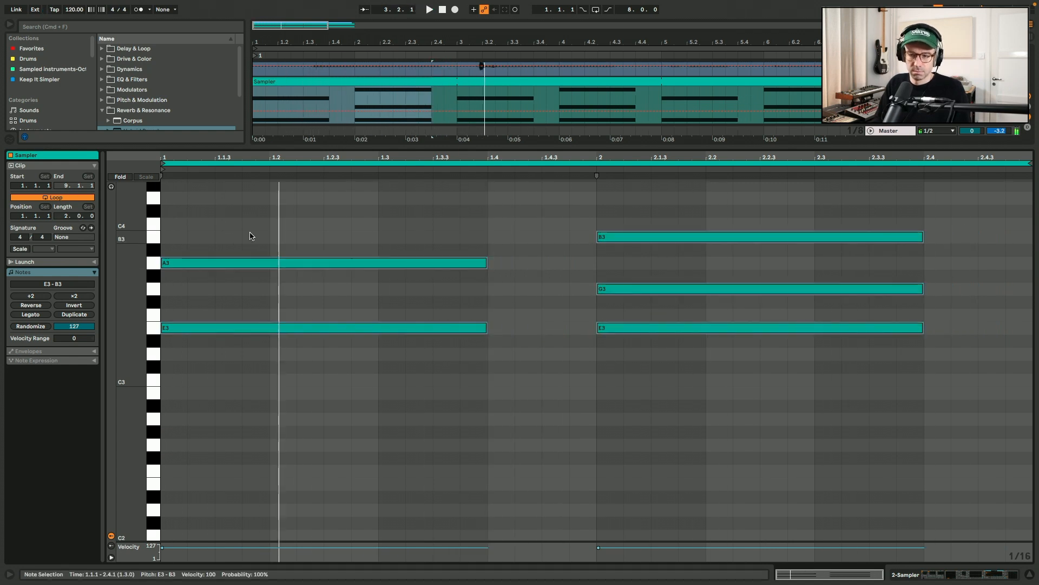
Return to the device chain with Sampler's sample display showing, and collapse the Tuner and EQ devices
{"action": "key", "text": "minus"}
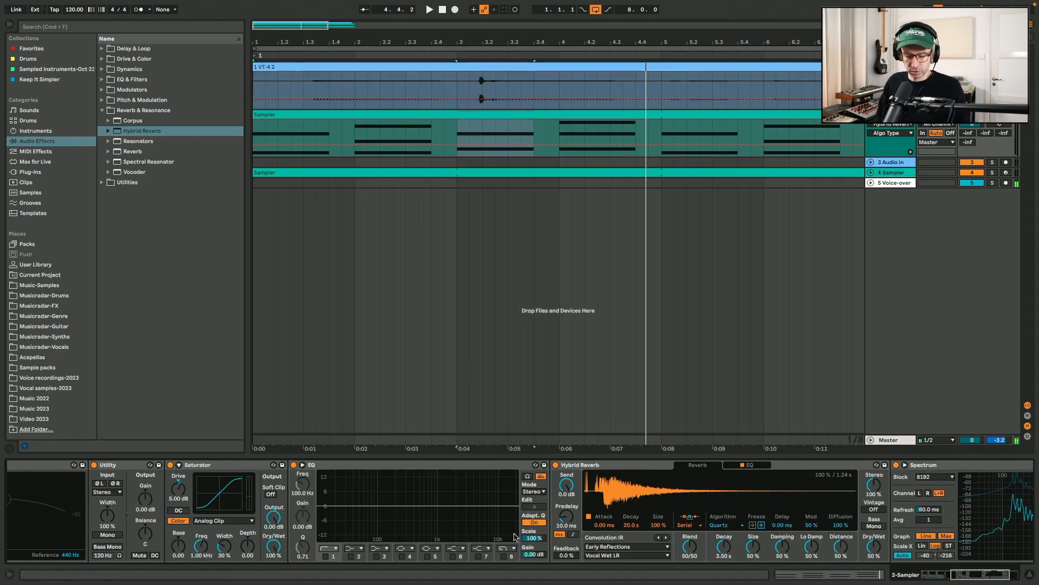
{"action": "scroll", "coordinate": [325, 488], "scroll_direction": "left", "scroll_amount": 8}
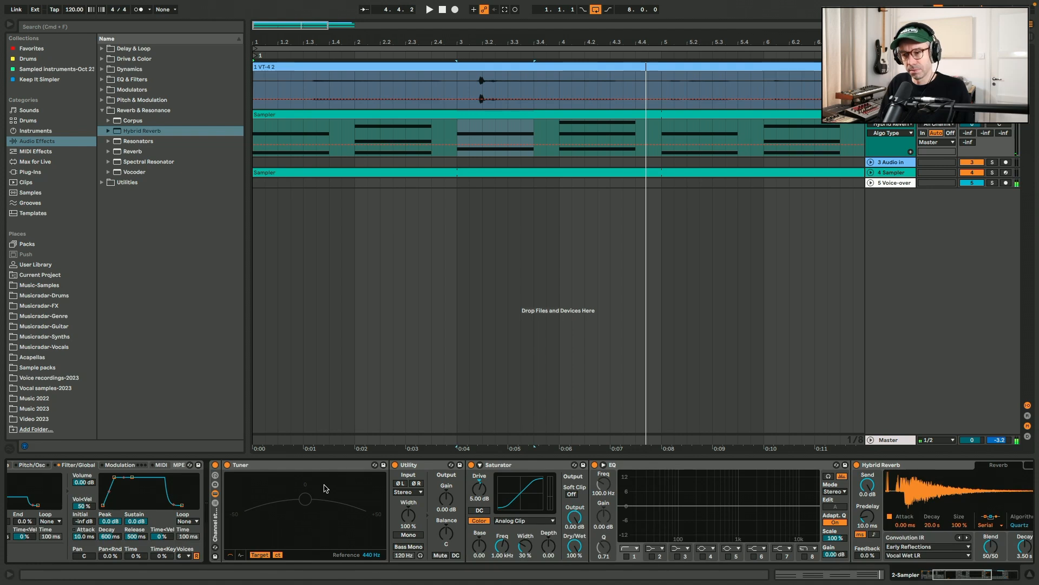
{"action": "scroll", "coordinate": [324, 488], "scroll_direction": "left", "scroll_amount": 5}
{"action": "left_click", "coordinate": [190, 465]}
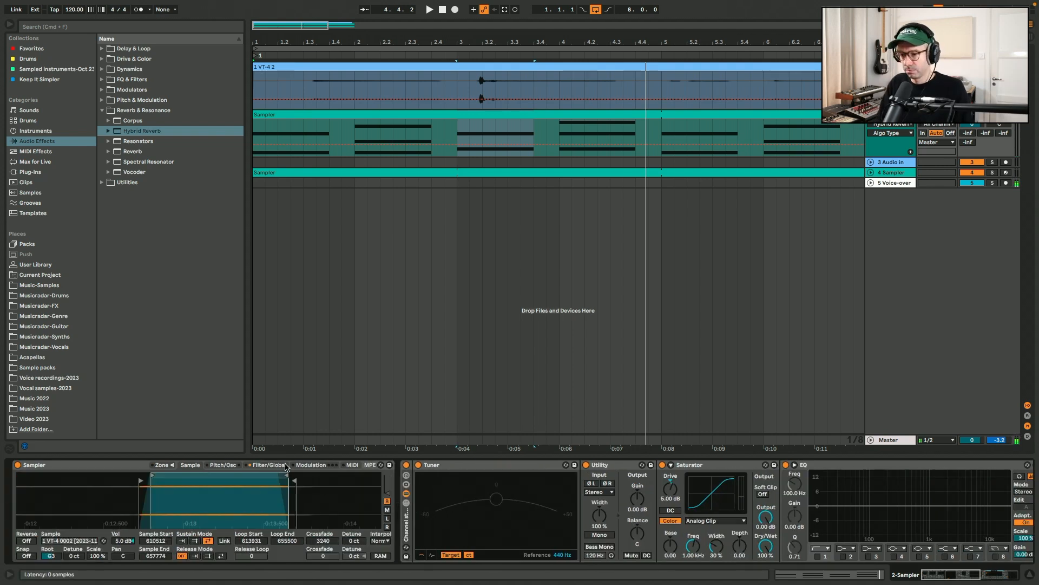
{"action": "scroll", "coordinate": [293, 476], "scroll_direction": "right", "scroll_amount": 8}
{"action": "double_click", "coordinate": [146, 466]}
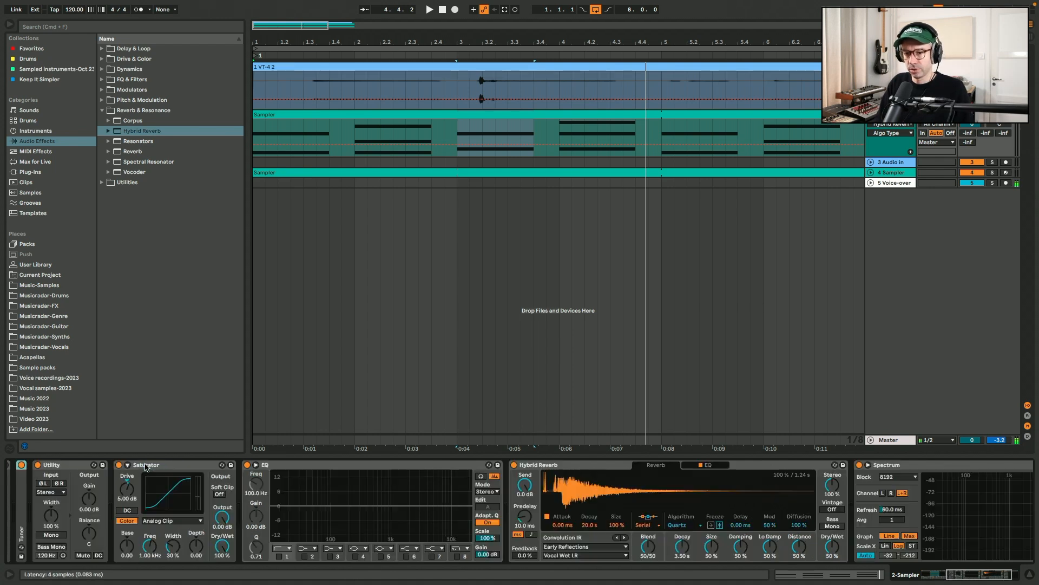
{"action": "scroll", "coordinate": [487, 514], "scroll_direction": "left", "scroll_amount": 8}
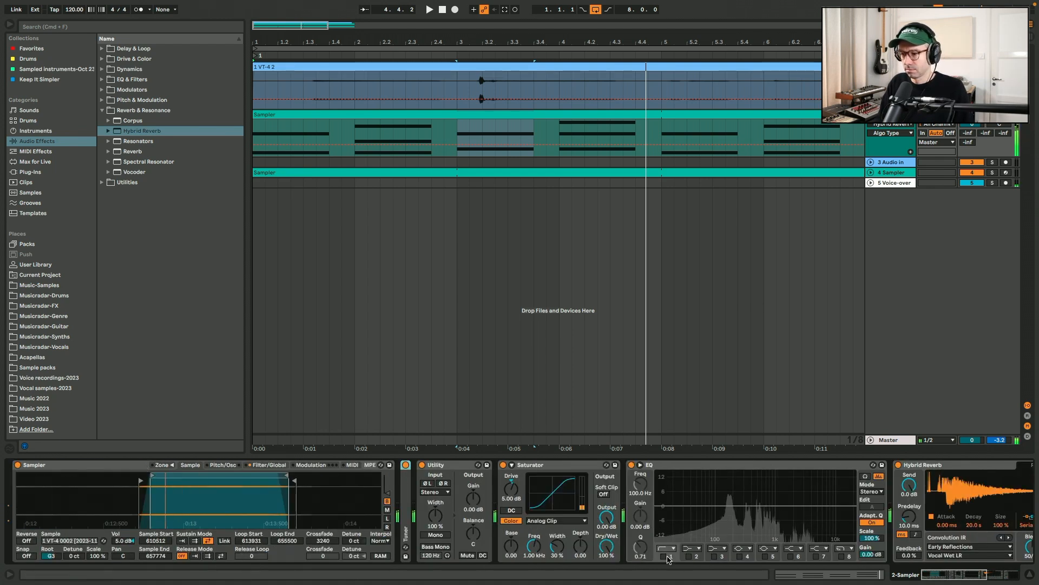
{"action": "double_click", "coordinate": [665, 464]}
Insert an LFO from the Modulators effects between the Utility and Saturator devices
{"action": "left_click", "coordinate": [102, 90]}
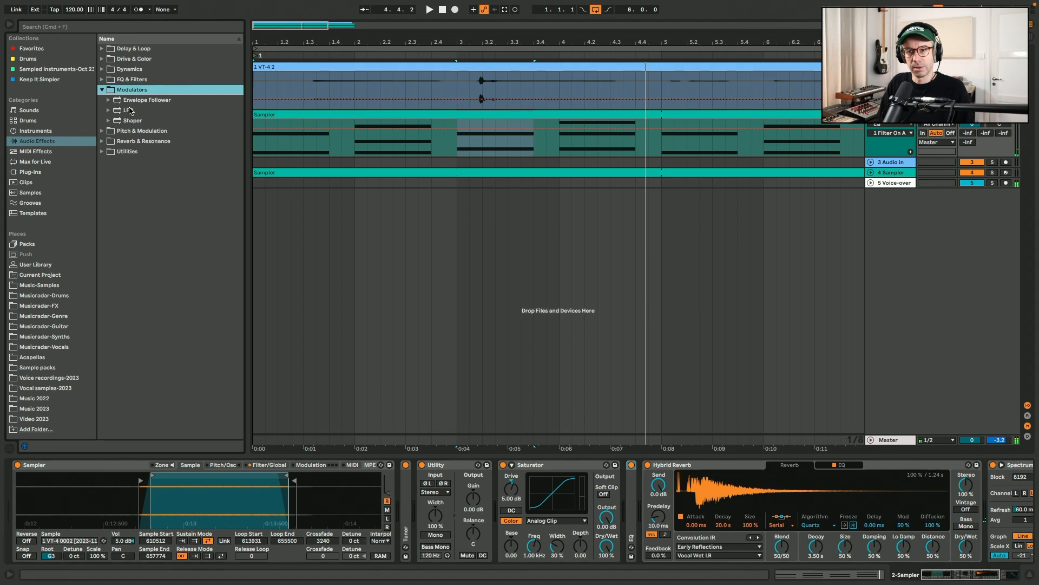
{"action": "left_click_drag", "start_coordinate": [128, 112], "coordinate": [492, 506]}
{"action": "left_click", "coordinate": [442, 468]}
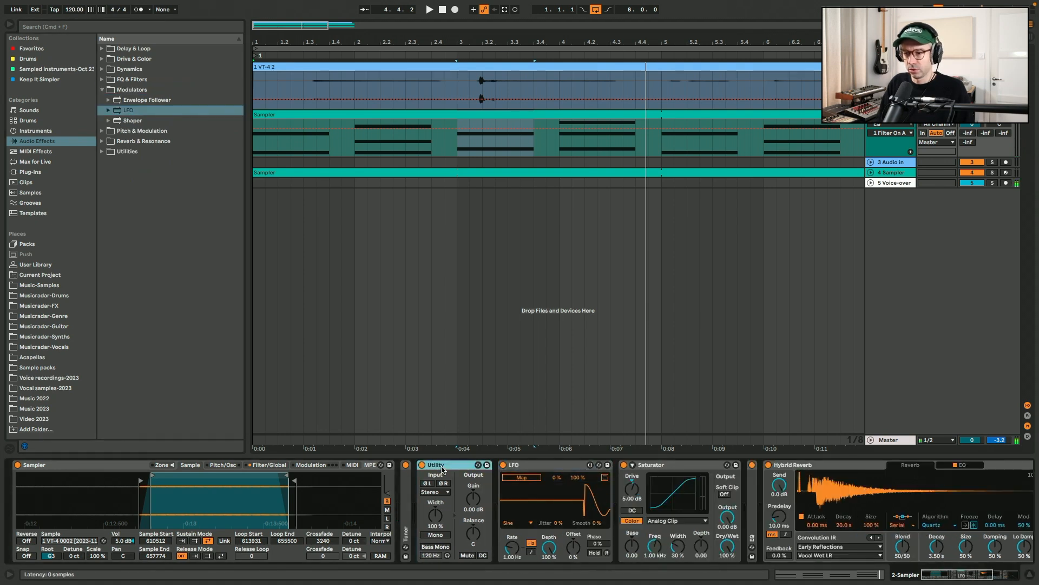
Map the LFO to Utility's Gain with a 40 % to 50 % range and set its rate to about 0.83 Hz
{"action": "left_click", "coordinate": [513, 480]}
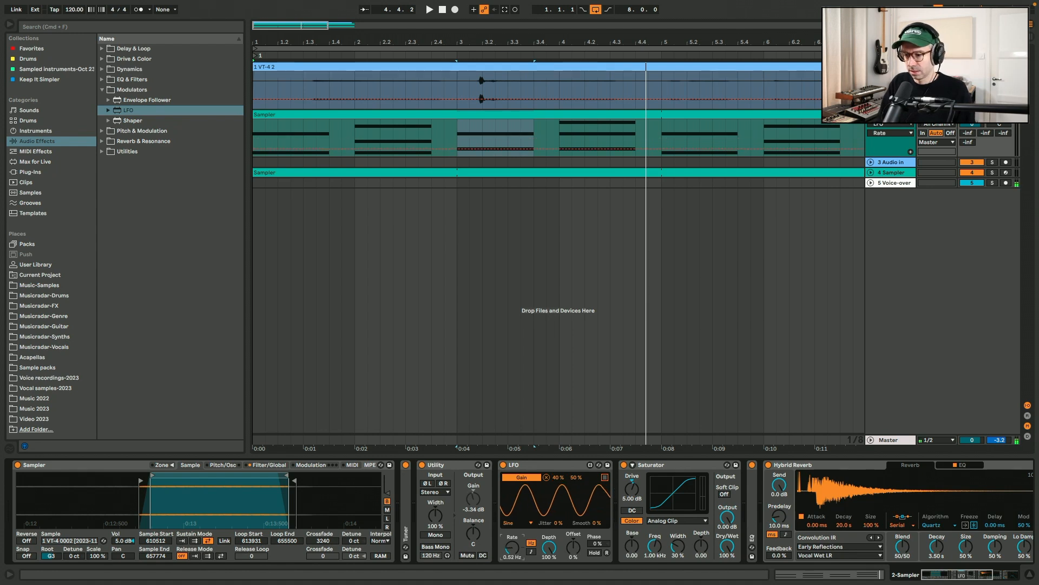
{"action": "left_click_drag", "start_coordinate": [512, 548], "coordinate": [512, 554]}
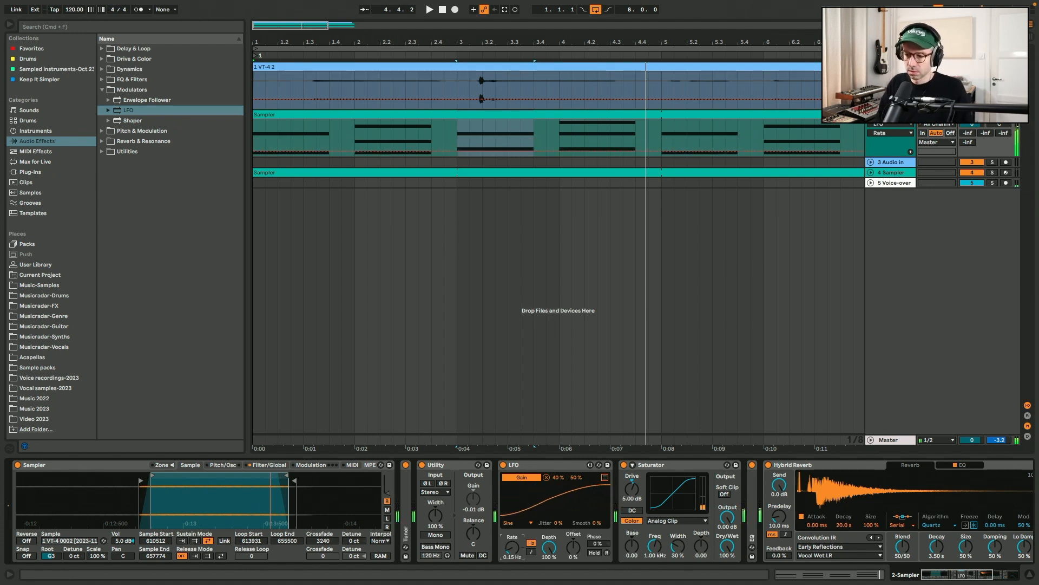
{"action": "left_click_drag", "start_coordinate": [512, 547], "coordinate": [512, 539]}
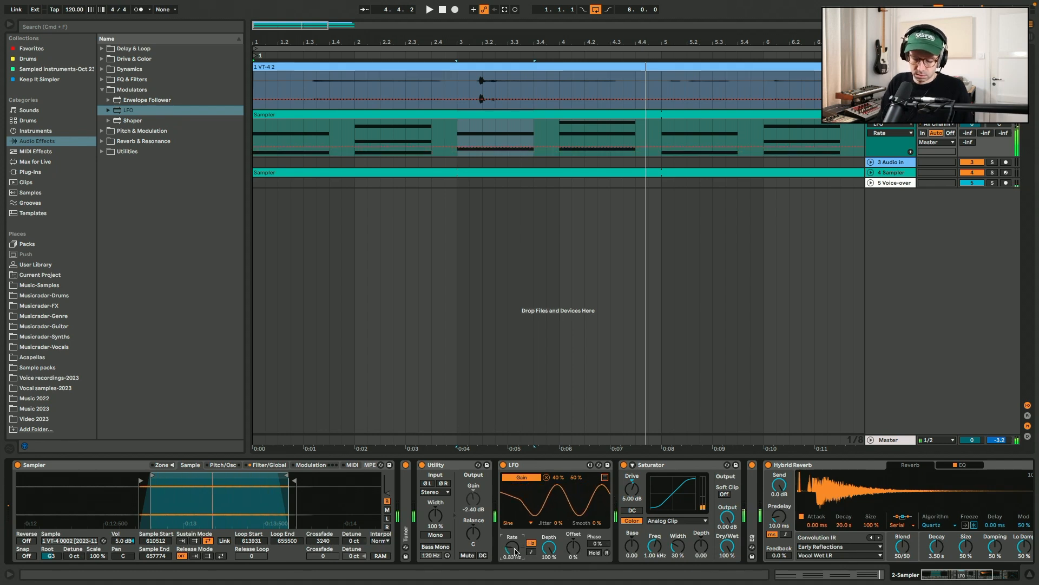
Slow the LFO modulating Utility's Gain to a rate of 0.60 Hz
{"action": "left_click_drag", "start_coordinate": [512, 547], "coordinate": [512, 552]}
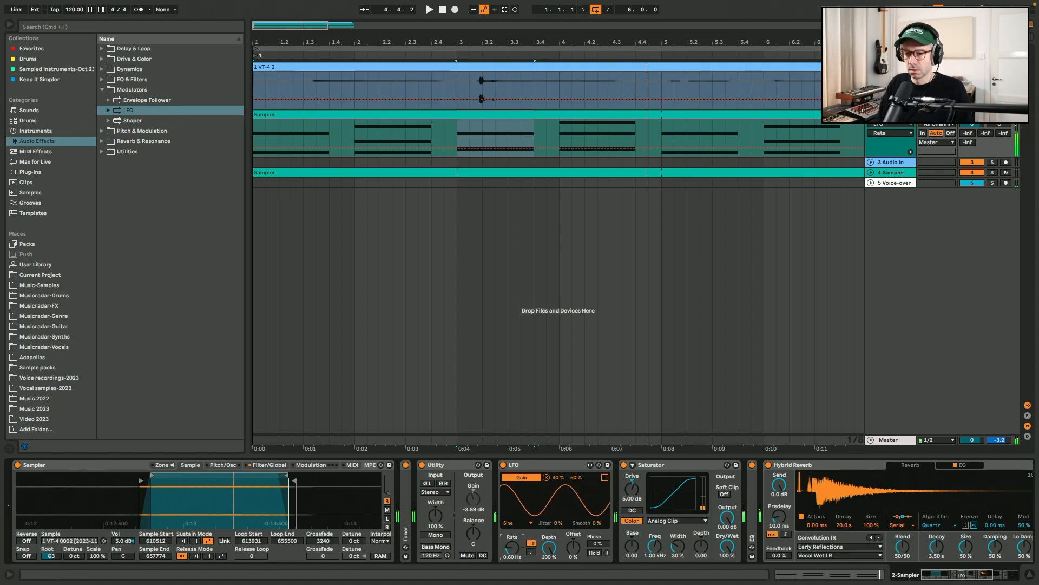
Insert an Auto Pan from the Pitch & Modulation effects after Hybrid Reverb and set its amount to 40 %
{"action": "left_click", "coordinate": [101, 131]}
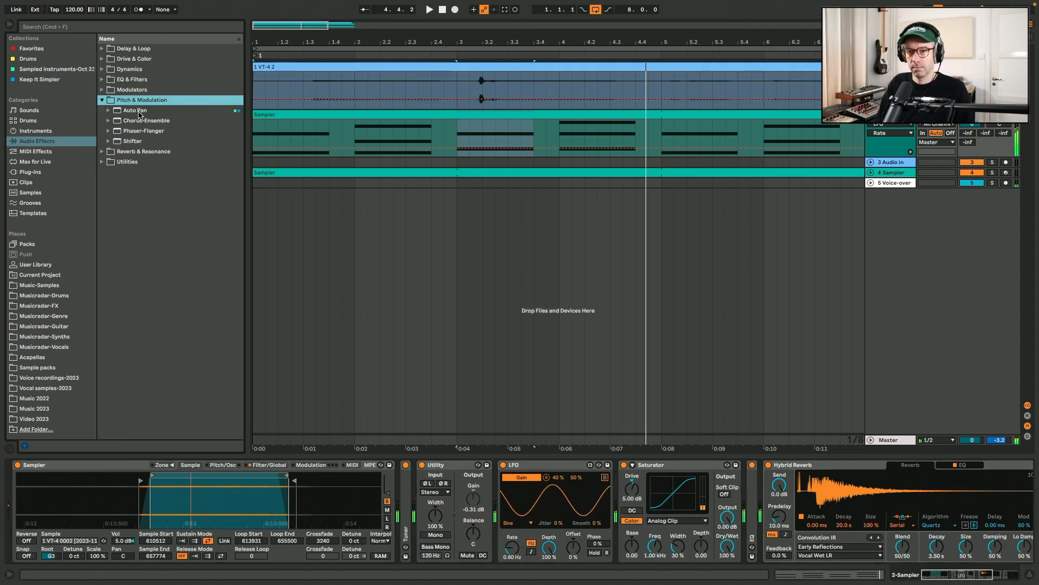
{"action": "key", "text": "space"}
{"action": "left_click_drag", "start_coordinate": [138, 112], "coordinate": [883, 501]}
{"action": "key", "text": "space"}
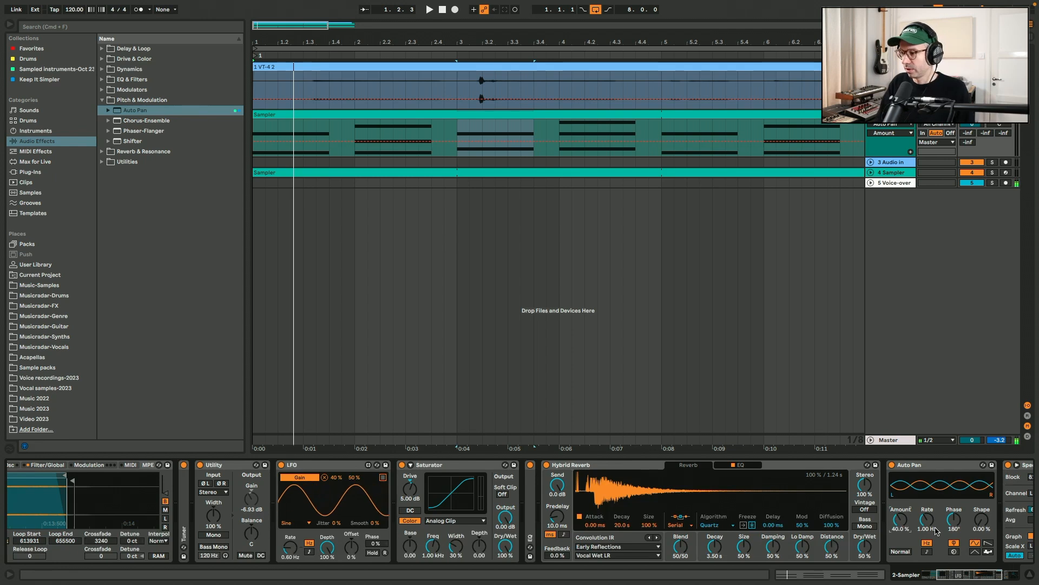
Set Auto Pan's rate to 0.25 Hz while the chords play
{"action": "mouse_move", "coordinate": [929, 528]}
{"action": "left_mouse_down"}
{"action": "mouse_move", "coordinate": [928, 543]}
{"action": "mouse_move", "coordinate": [929, 528]}
{"action": "left_mouse_up"}
{"action": "key", "text": "space"}
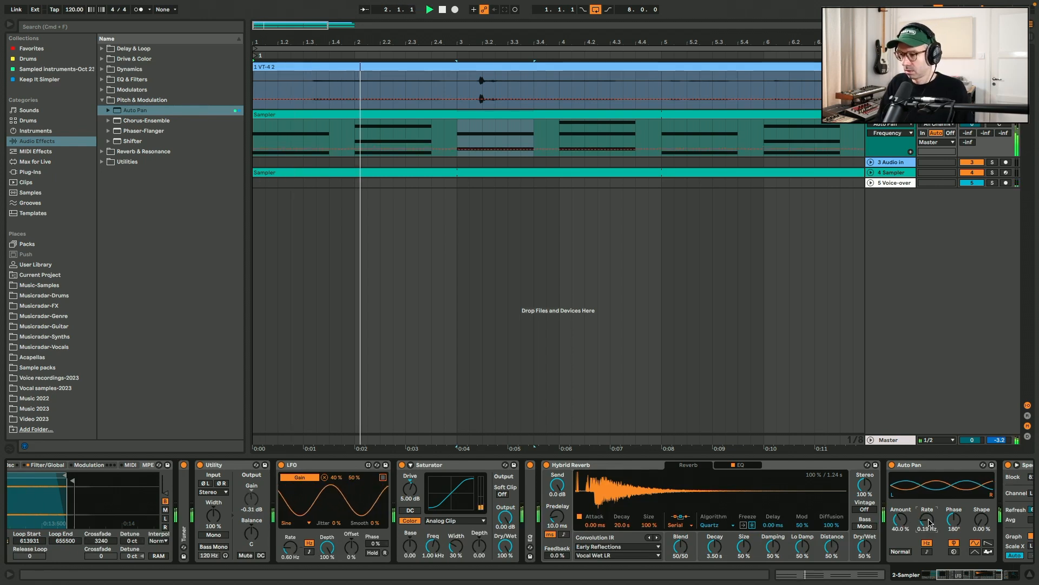
{"action": "type", "text": "5"}
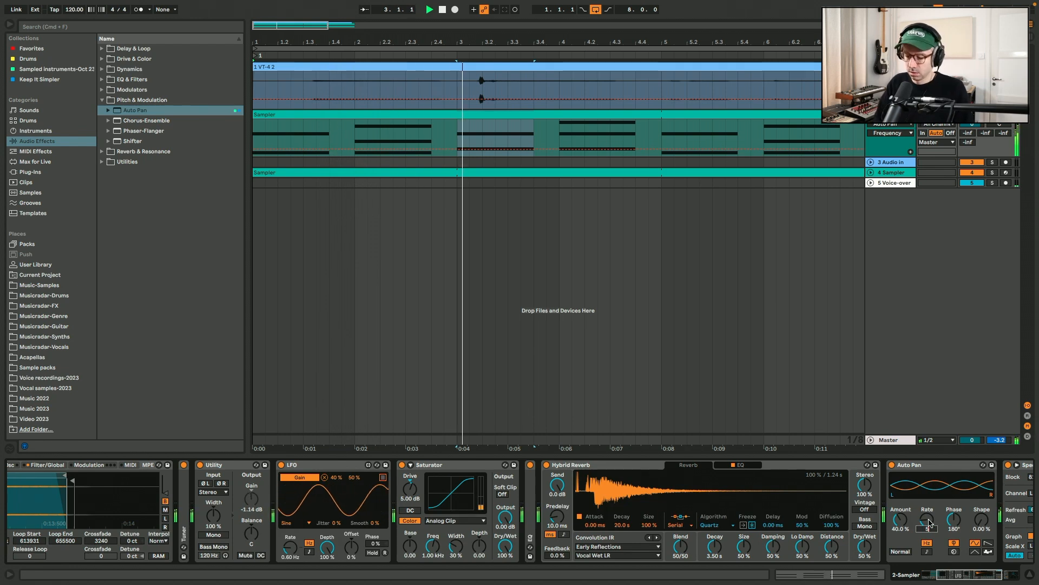
{"action": "key", "text": "Return"}
{"action": "key", "text": "super+z"}
{"action": "type", "text": ".2"}
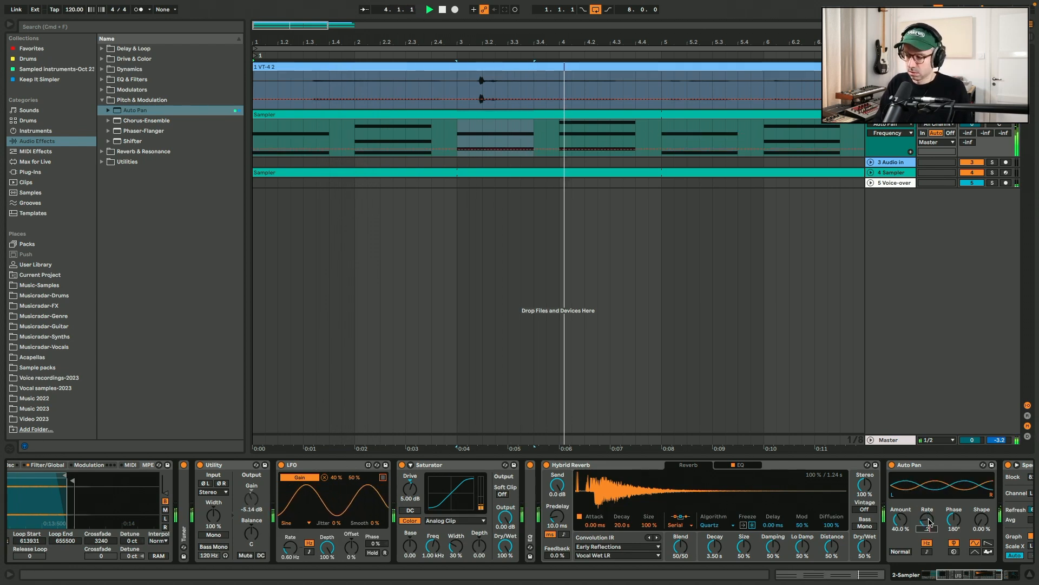
{"action": "type", "text": "5"}
{"action": "key", "text": "Return"}
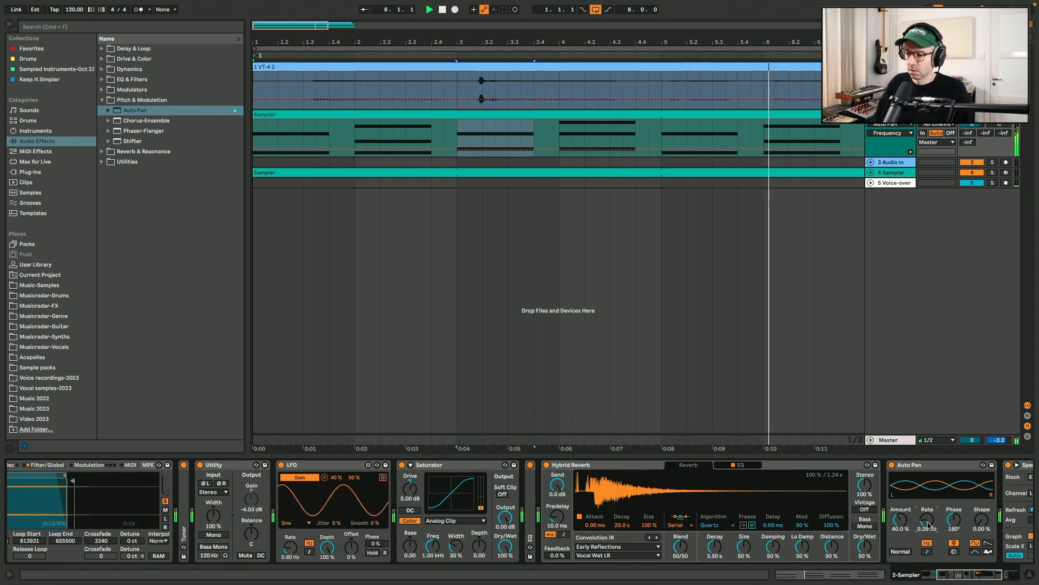
Raise the LFO's minimum for Utility's Gain to 42 %, and switch Saturator off and back on
{"action": "scroll", "coordinate": [928, 525], "scroll_direction": "left", "scroll_amount": 5}
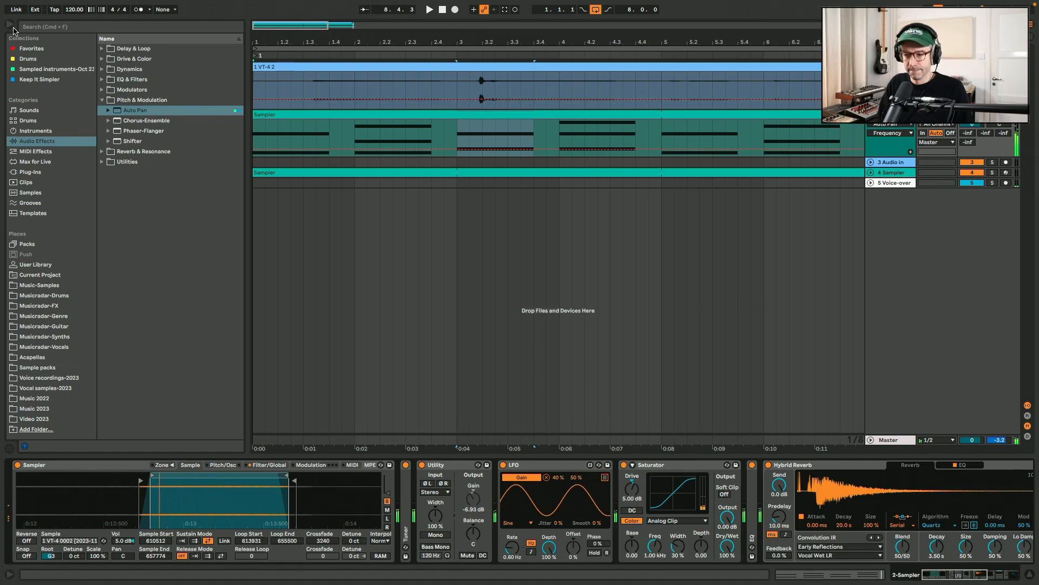
{"action": "left_click", "coordinate": [560, 482]}
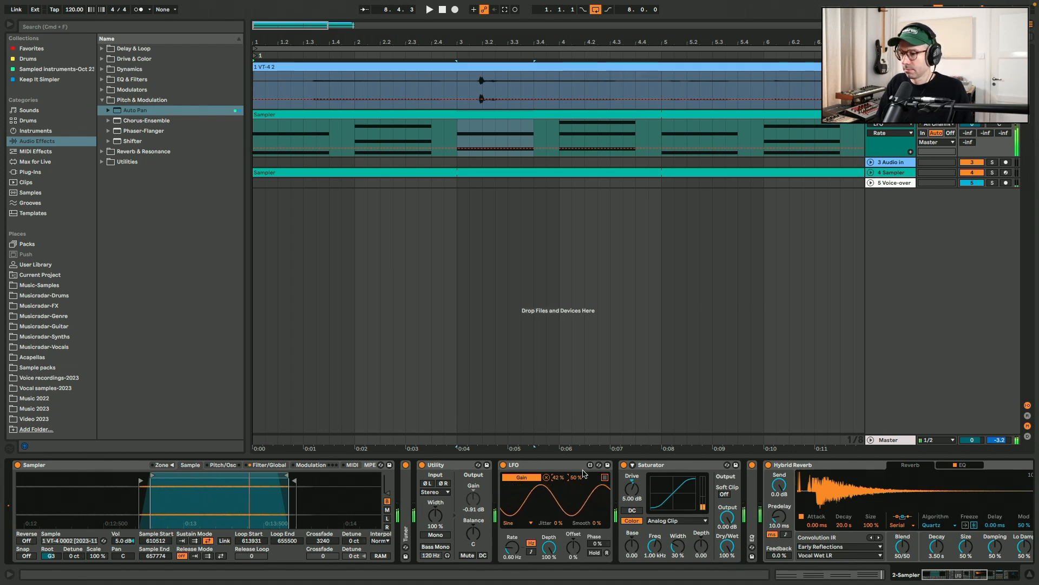
{"action": "left_click", "coordinate": [621, 467]}
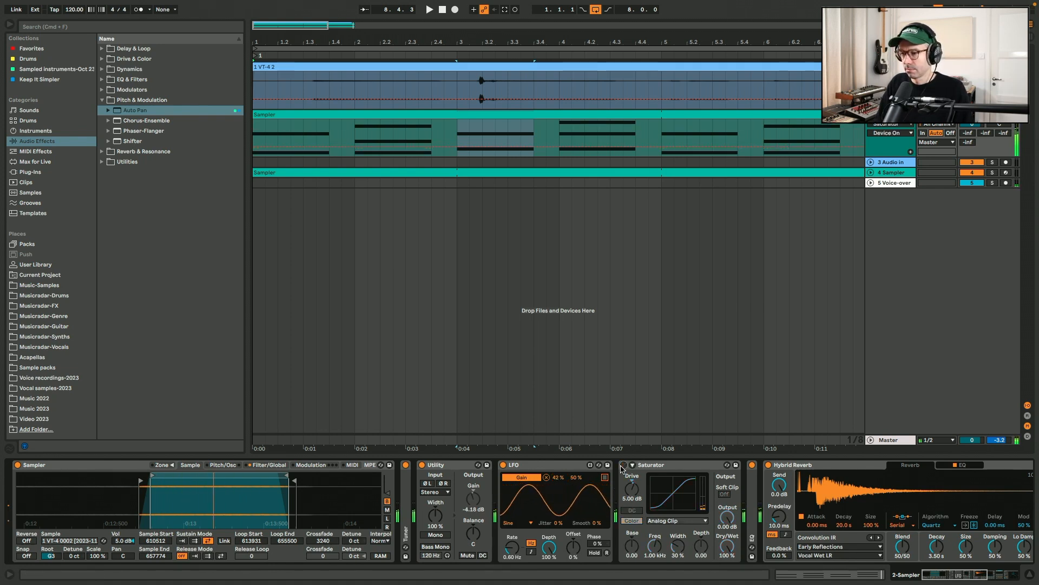
{"action": "left_click", "coordinate": [624, 466]}
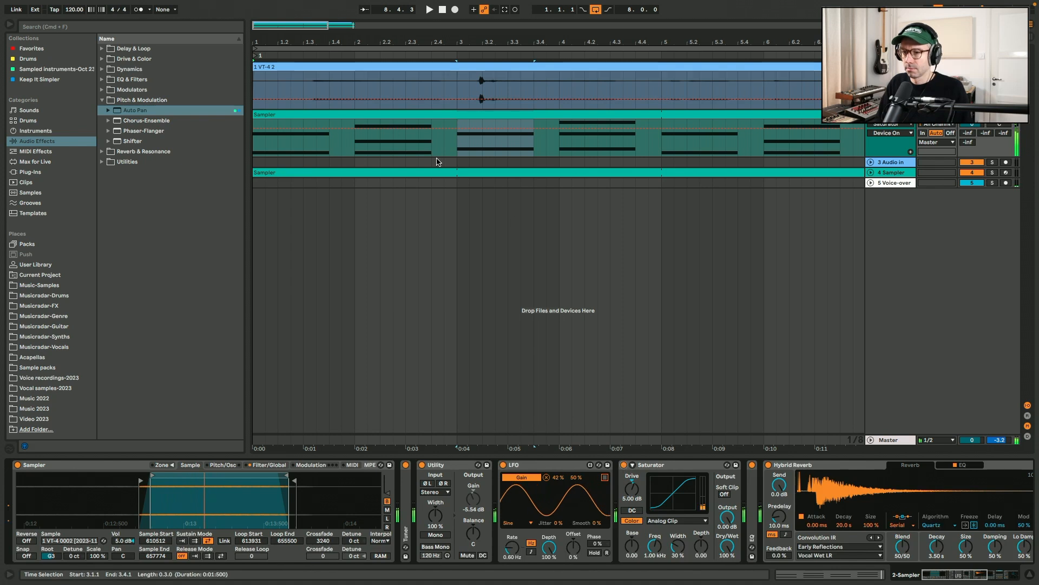